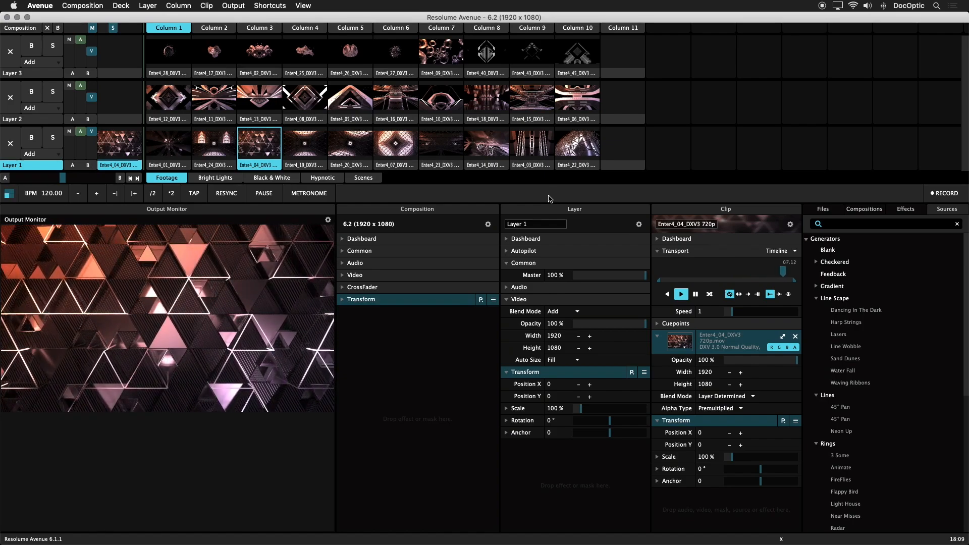
# Open Preferences and enable MIDI Input and MIDI Output for the APC40 mkII controller.
pyautogui.click(39, 6)
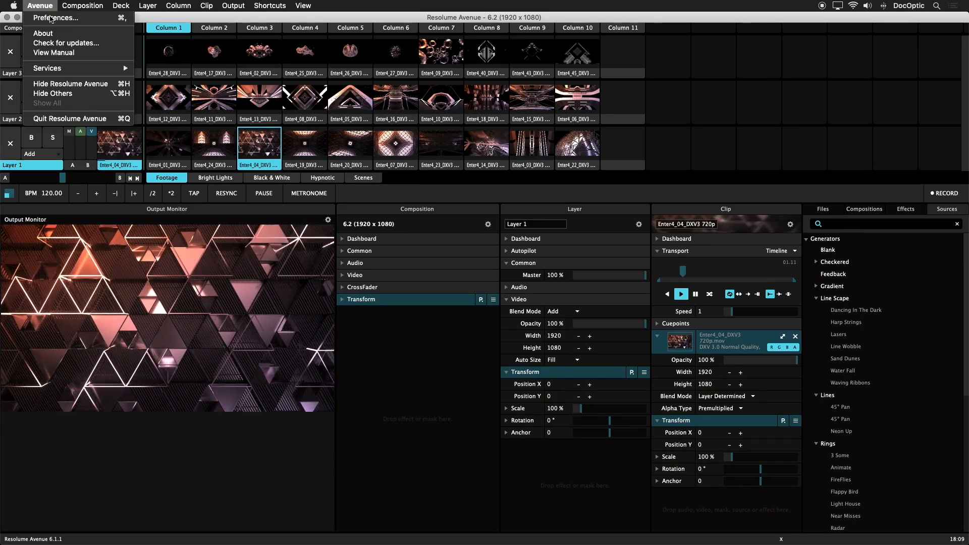
pyautogui.click(50, 18)
pyautogui.click(371, 179)
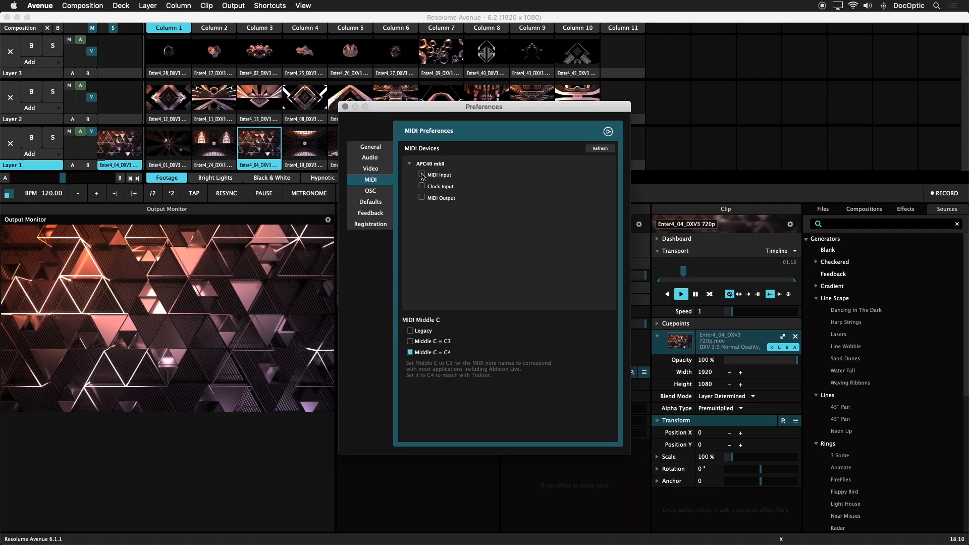
pyautogui.click(422, 175)
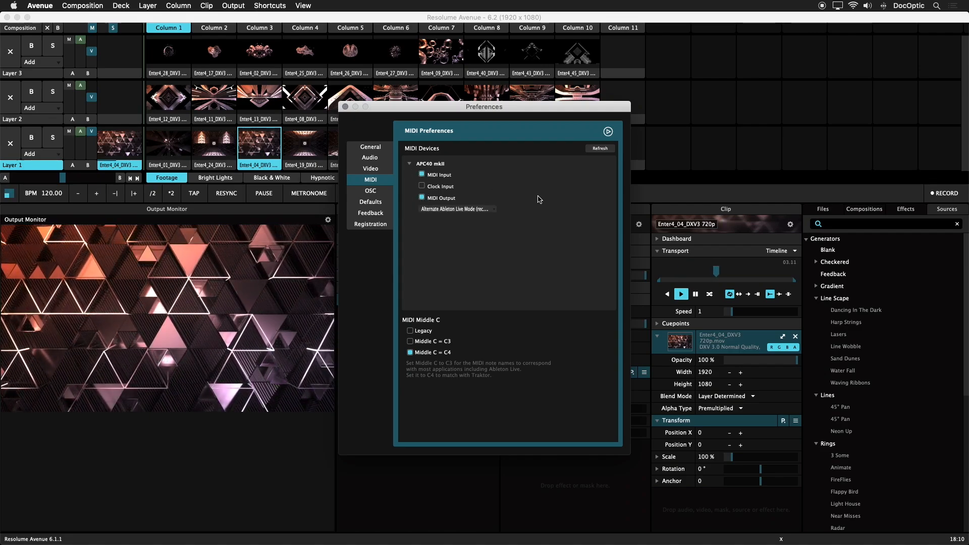
# Set the Akai APC mode to Alternate Ableton Live Mode (recommended) and close Preferences.
pyautogui.click(463, 209)
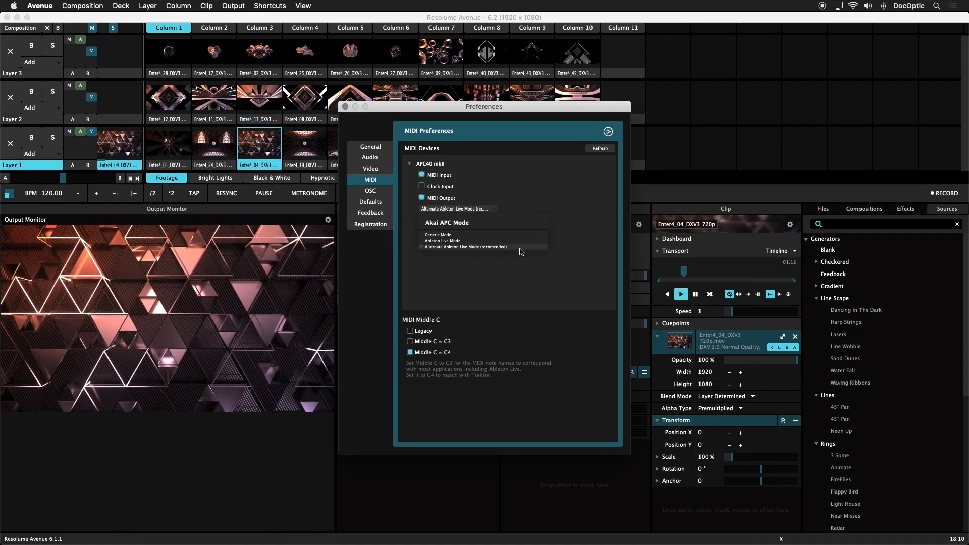
pyautogui.click(521, 246)
pyautogui.click(345, 107)
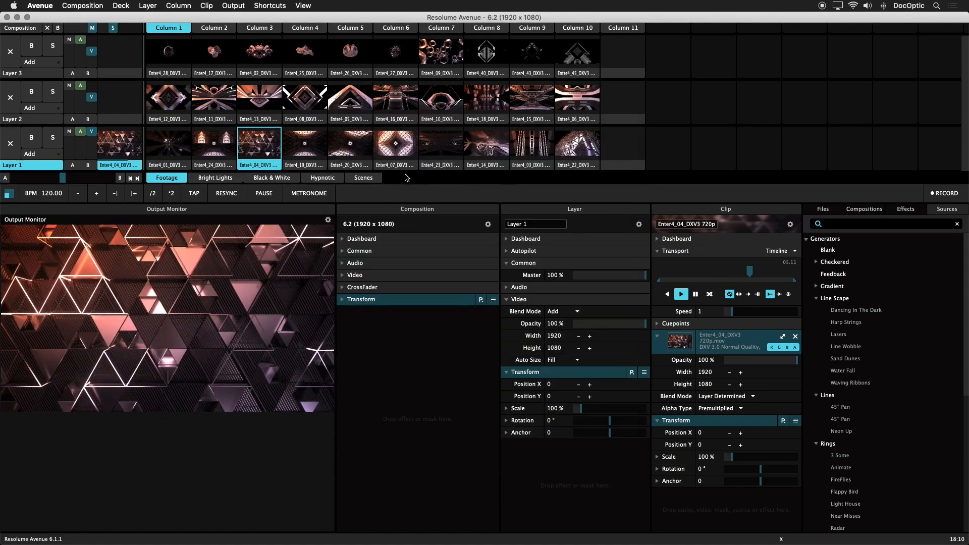
# In MIDI edit mode, map Layer 1's first clip to controller note C-1, then leave MIDI editing.
pyautogui.click(278, 7)
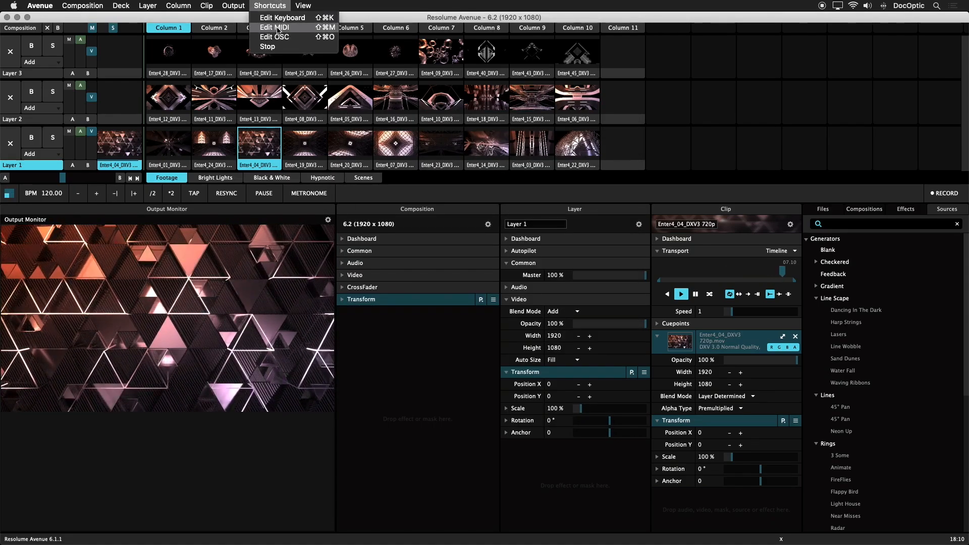
pyautogui.click(279, 28)
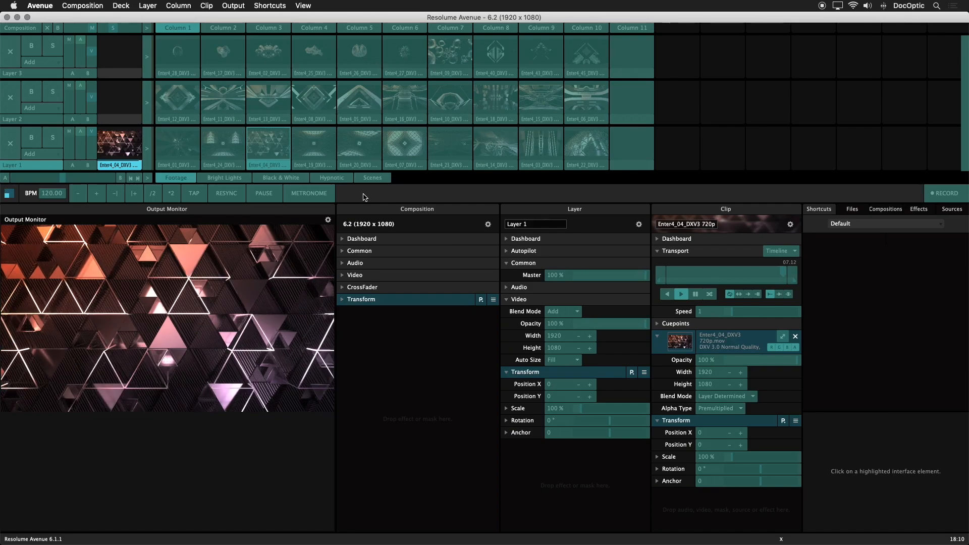
pyautogui.click(178, 148)
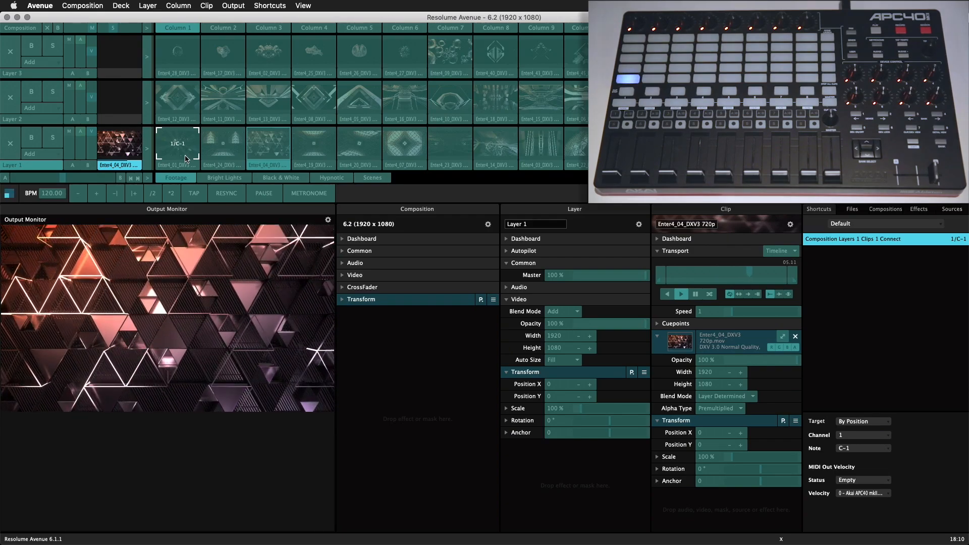
pyautogui.press('super+m')
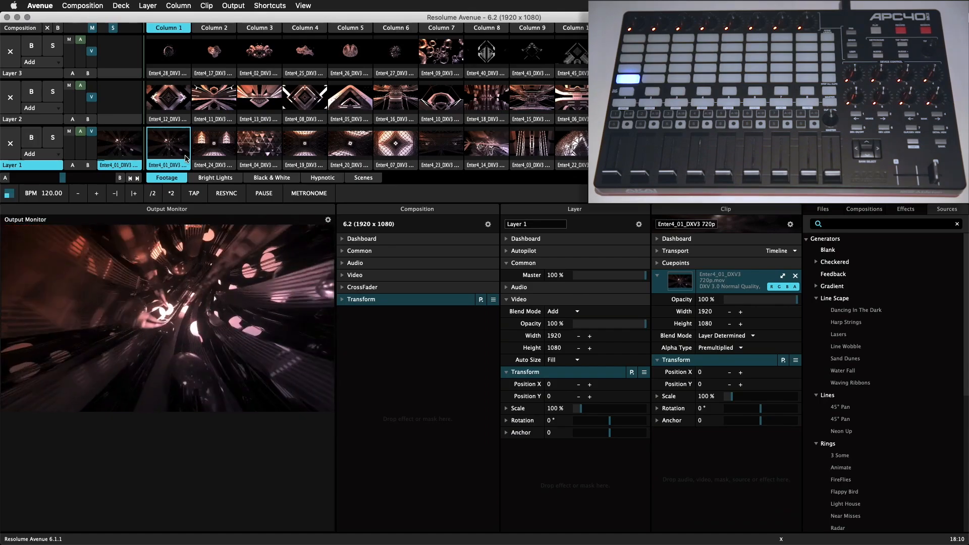
# In MIDI edit mode, map Layer 1's opacity to controller CC7, then leave MIDI editing.
pyautogui.click(269, 6)
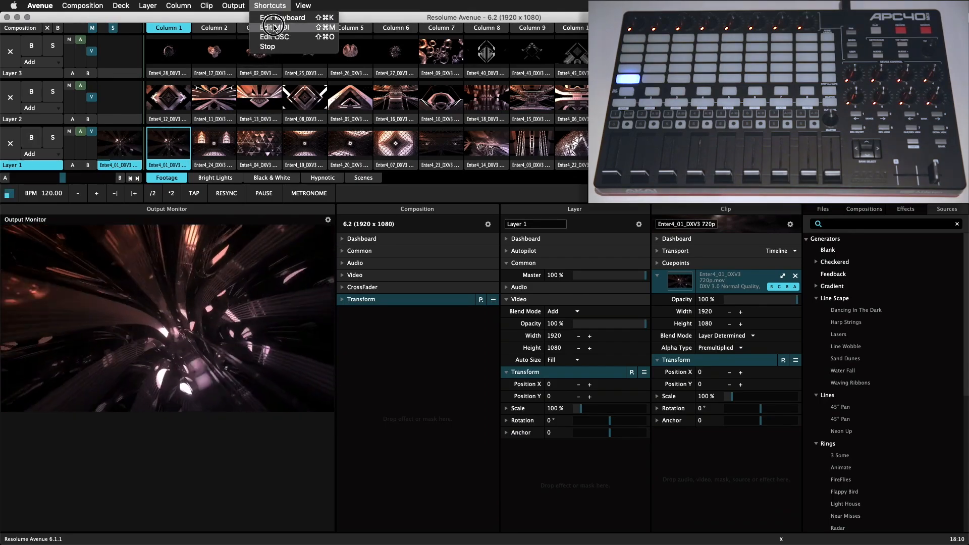
pyautogui.click(274, 27)
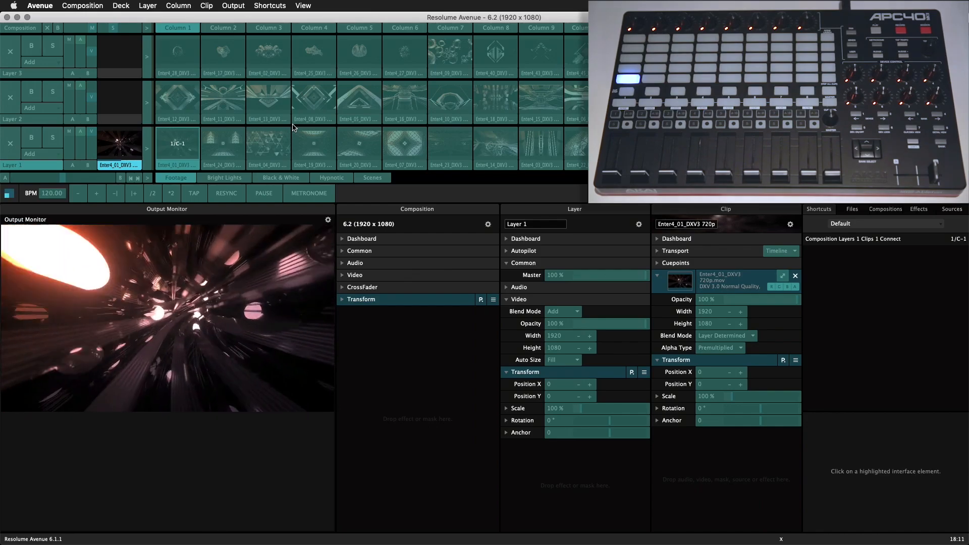
pyautogui.click(92, 143)
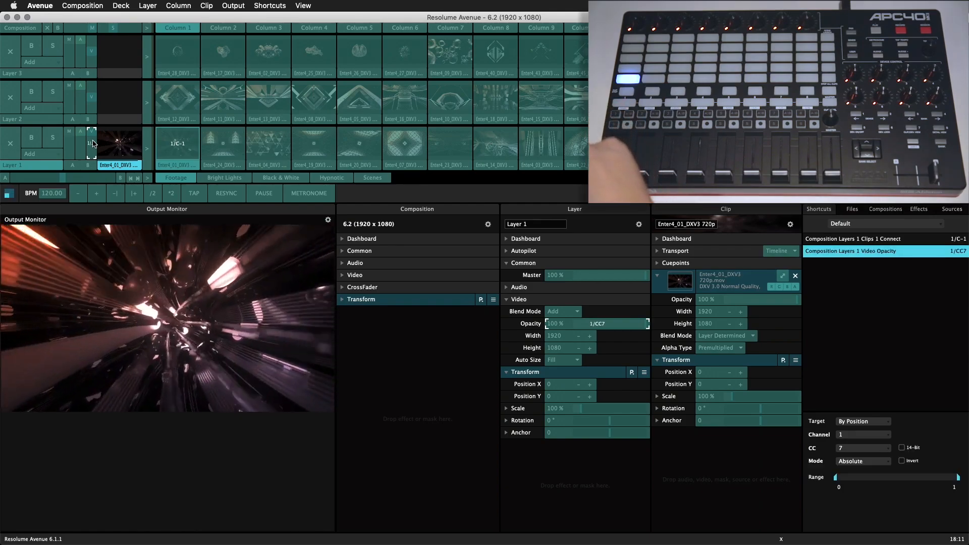
pyautogui.press('super+m')
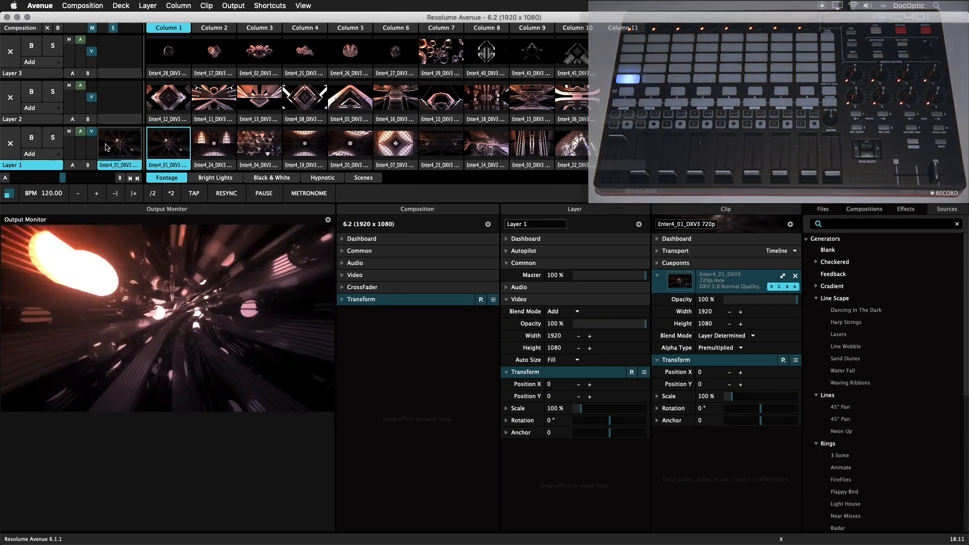
# Open MIDI edit mode and review the Target options of the first clip's shortcut.
pyautogui.click(269, 6)
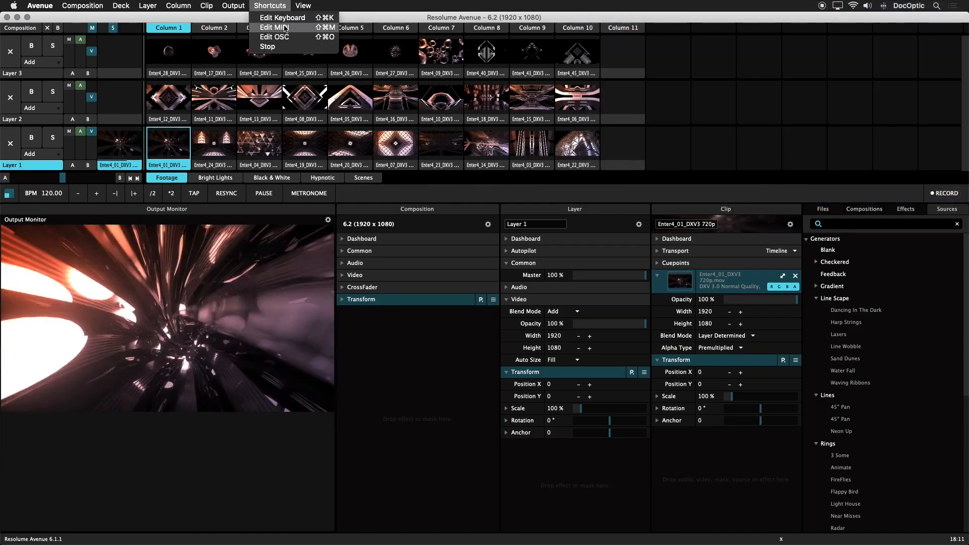
pyautogui.click(283, 21)
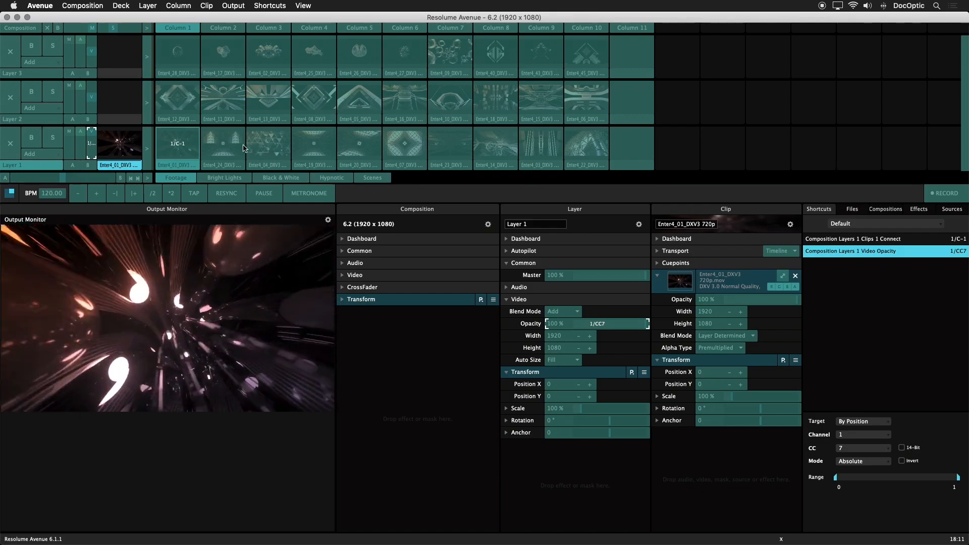
pyautogui.click(191, 141)
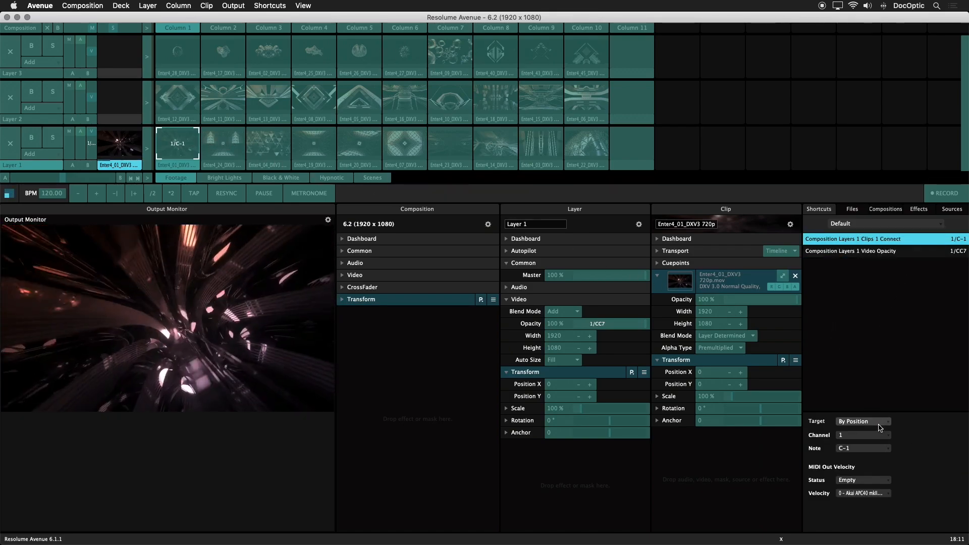
pyautogui.click(883, 423)
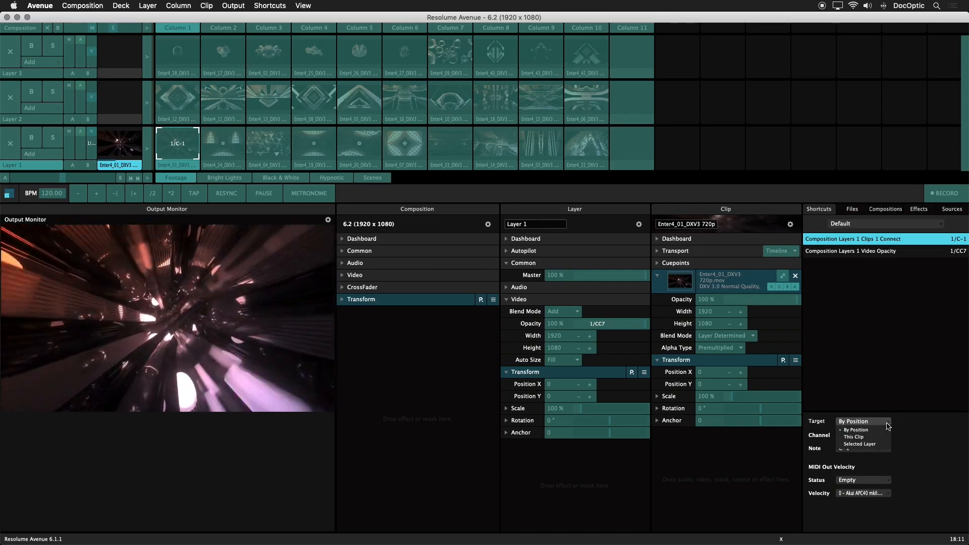
pyautogui.click(872, 440)
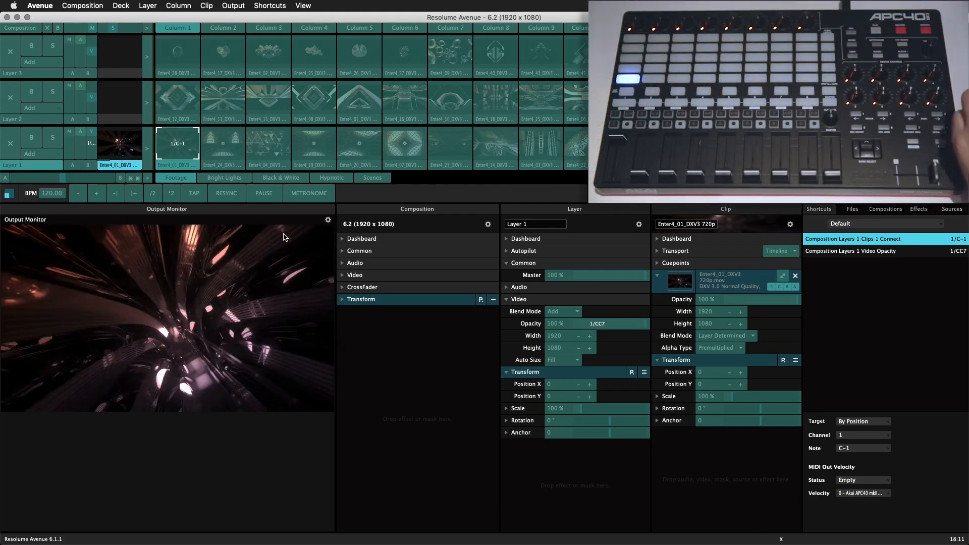
# Map Layer 1's clips 2 through 5 to controller notes C#-1, D-1, D#-1 and E-1, then leave MIDI editing.
pyautogui.click(216, 151)
pyautogui.click(261, 151)
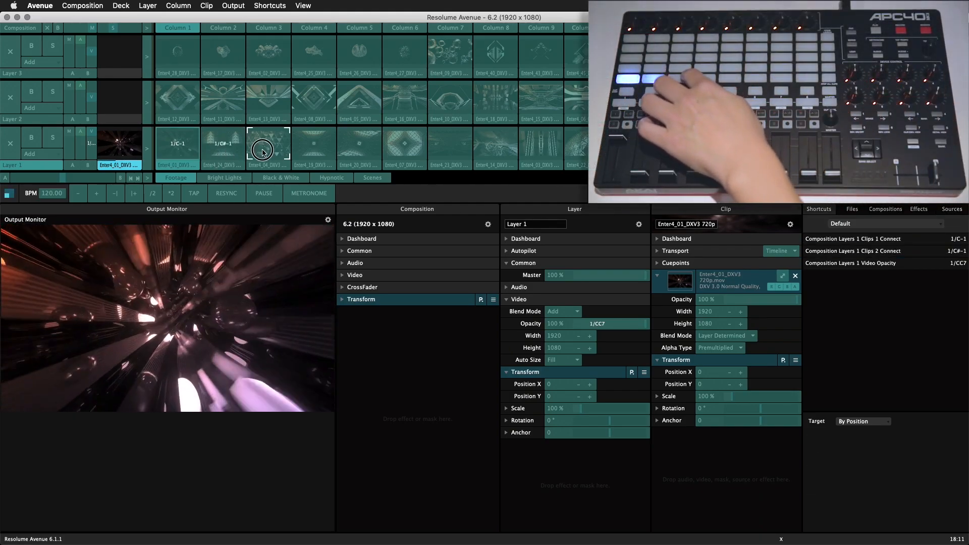
pyautogui.click(313, 151)
pyautogui.click(362, 152)
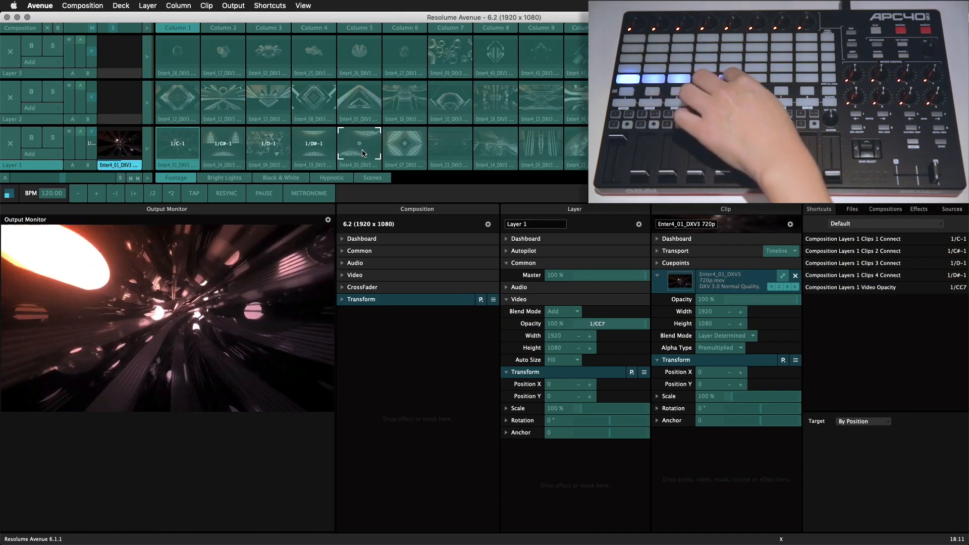
pyautogui.press('super+m')
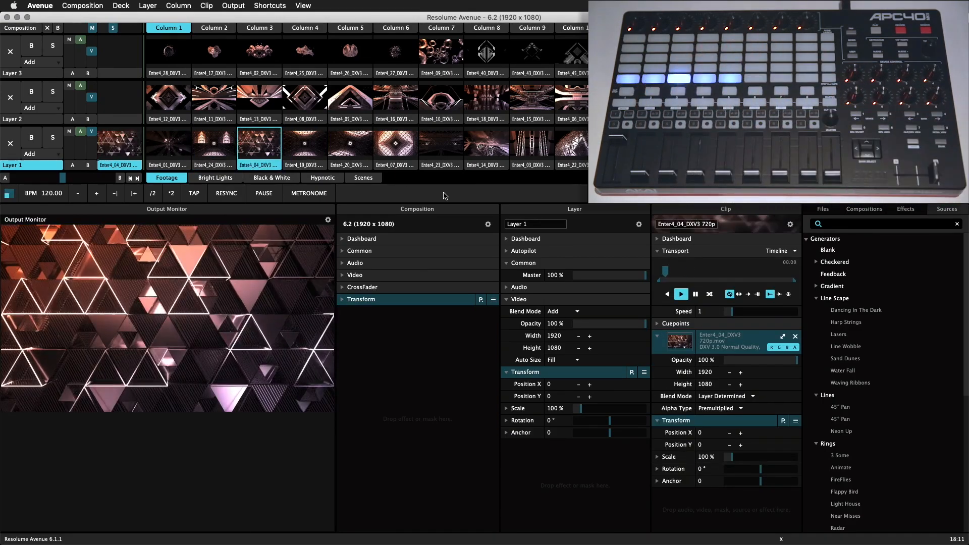
# Rearrange Layer 1 by dragging two clips into columns 3 and 4.
pyautogui.moveTo(444, 166); pyautogui.dragTo(266, 154)
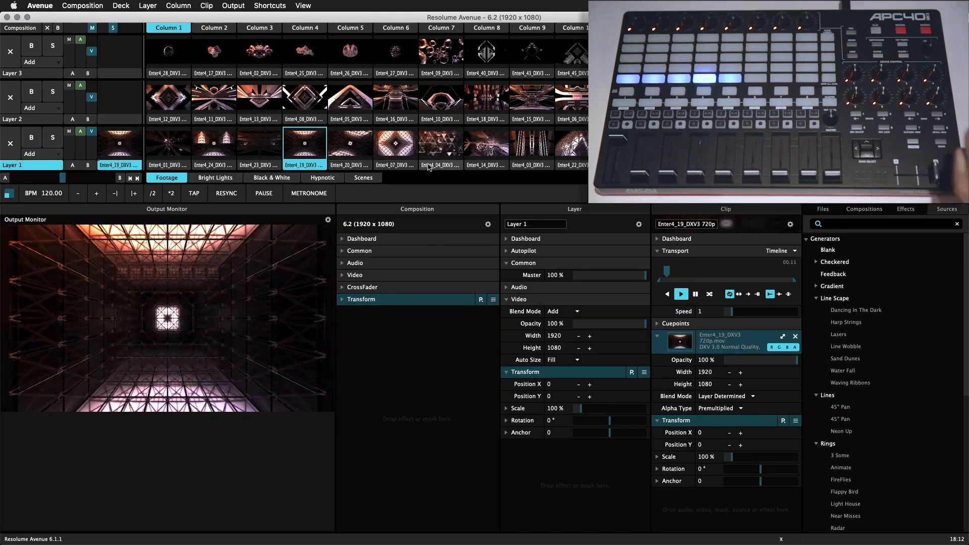
pyautogui.moveTo(373, 161); pyautogui.dragTo(319, 154)
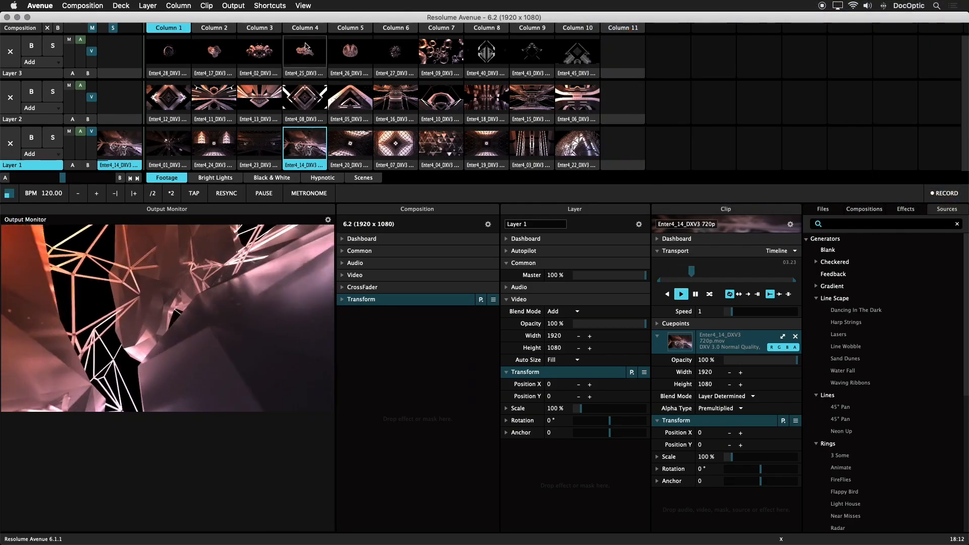
# In MIDI edit mode, set the first clip's shortcut Target to This Clip, then leave MIDI editing.
pyautogui.click(280, 6)
pyautogui.click(281, 27)
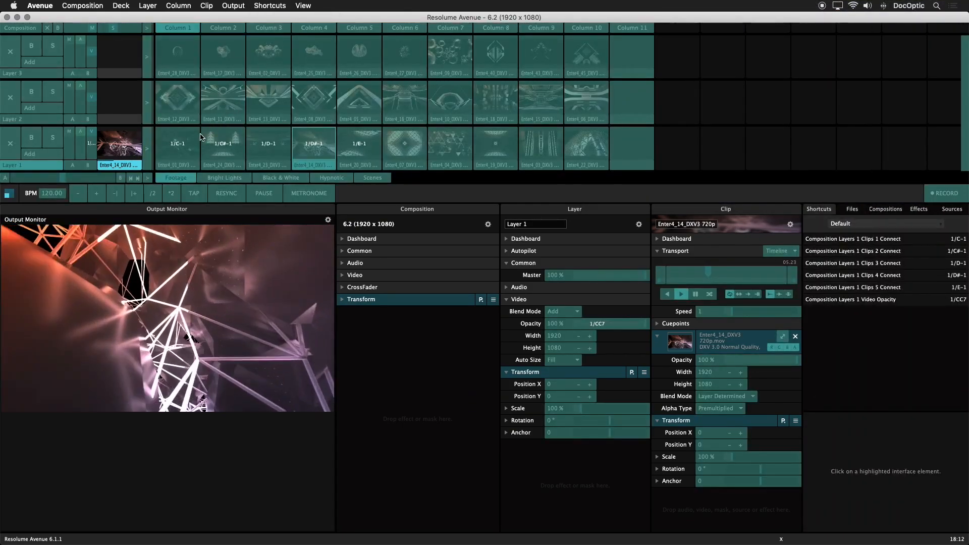
pyautogui.click(194, 142)
pyautogui.click(834, 421)
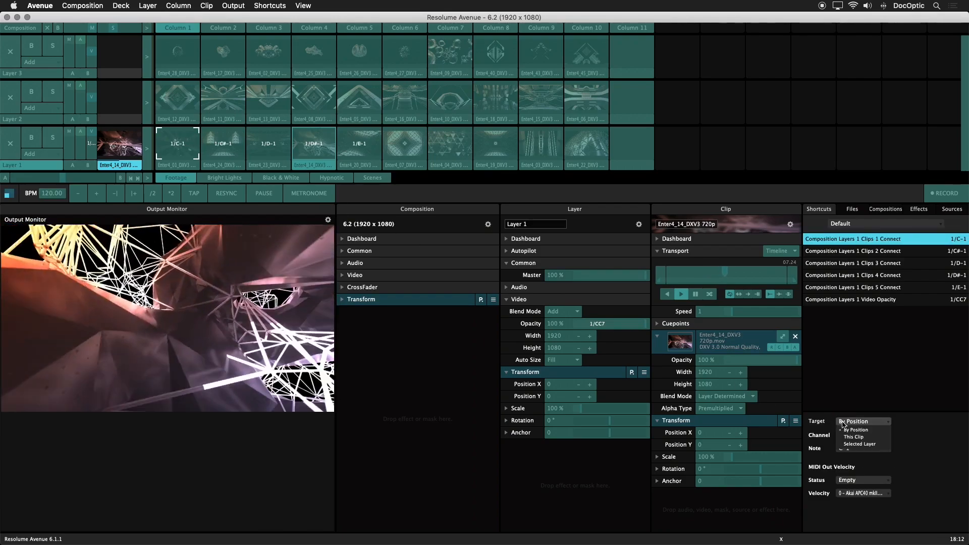
pyautogui.click(854, 437)
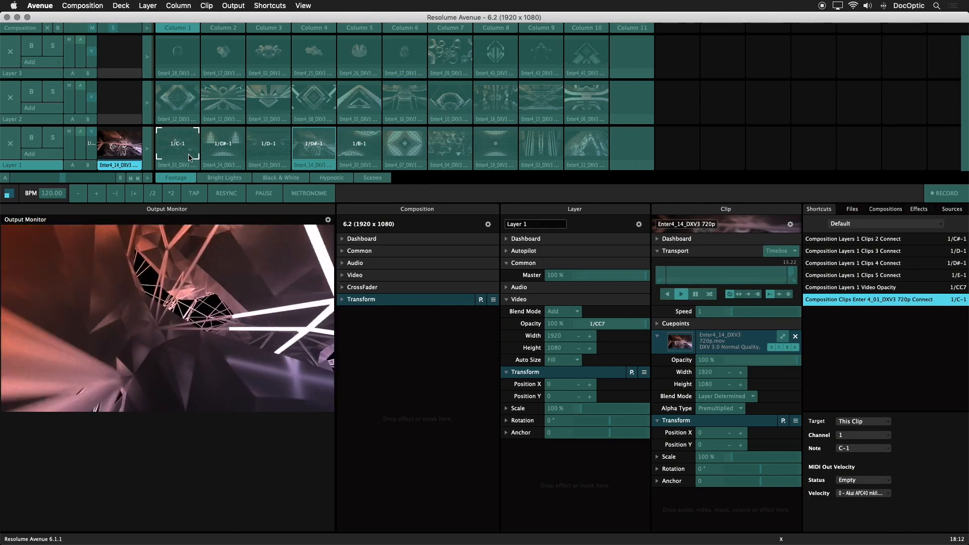
pyautogui.press('Escape')
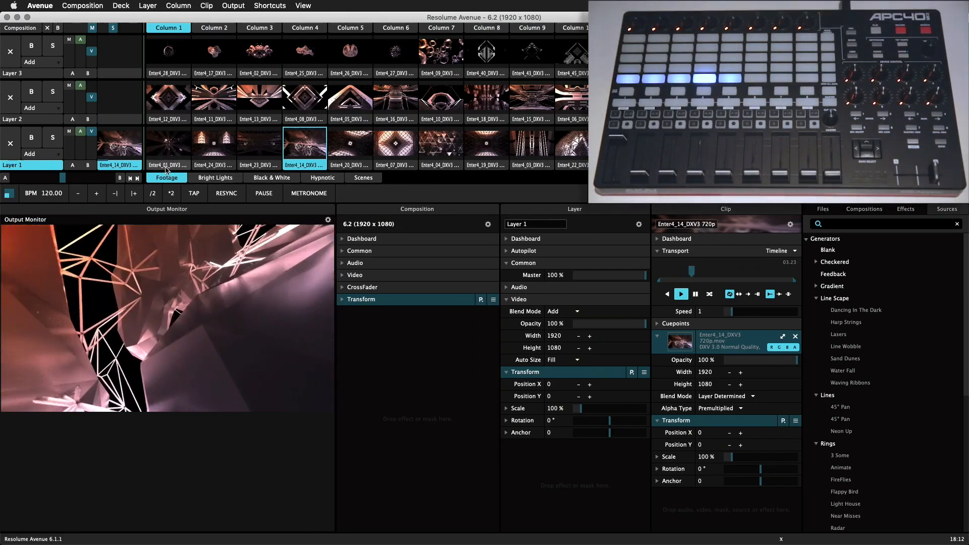
# Move the Enter4_01 clip further along Layer 1 and drag the Enter4_19 clip into column 9.
pyautogui.moveTo(169, 166); pyautogui.dragTo(707, 159)
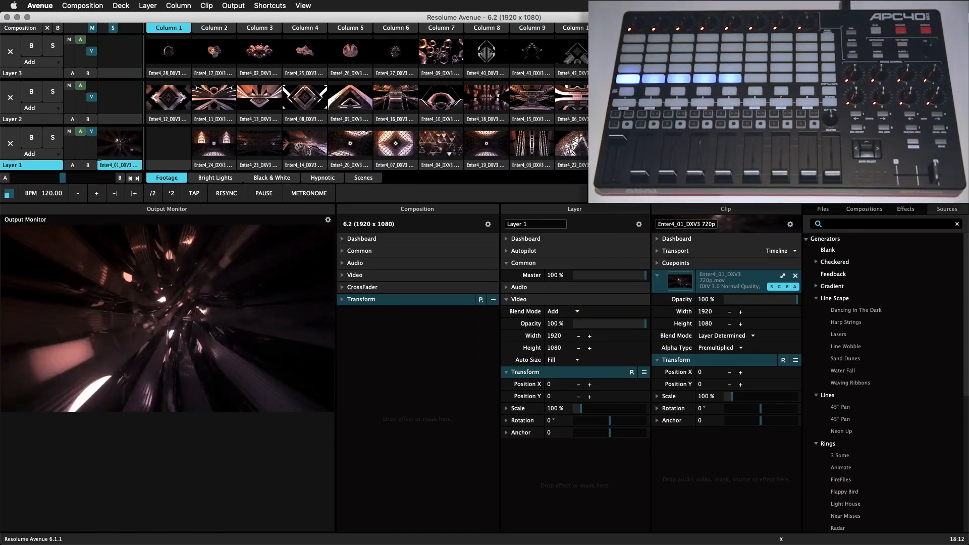
pyautogui.moveTo(707, 159); pyautogui.dragTo(490, 156)
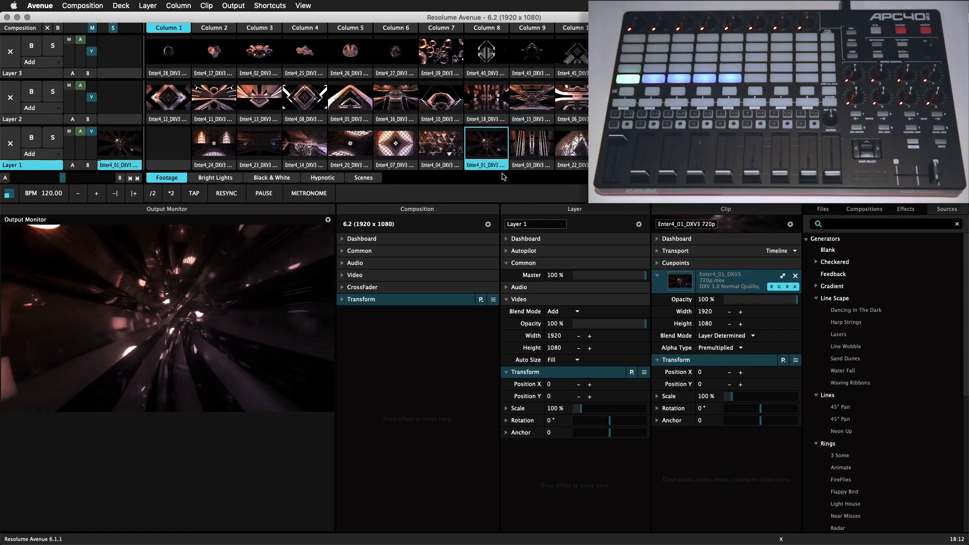
pyautogui.click(490, 166)
pyautogui.moveTo(490, 166); pyautogui.dragTo(533, 166)
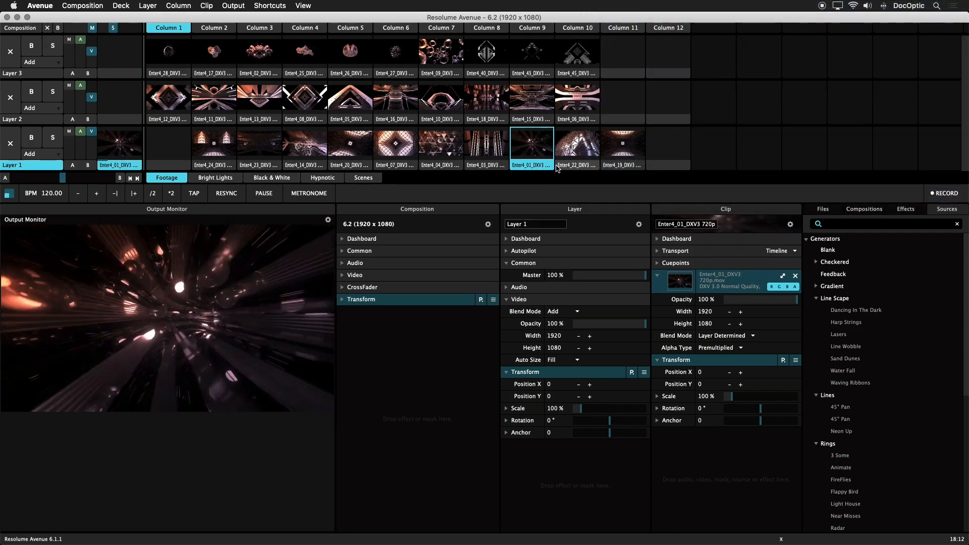
pyautogui.click(546, 166)
pyautogui.moveTo(622, 151); pyautogui.dragTo(533, 162)
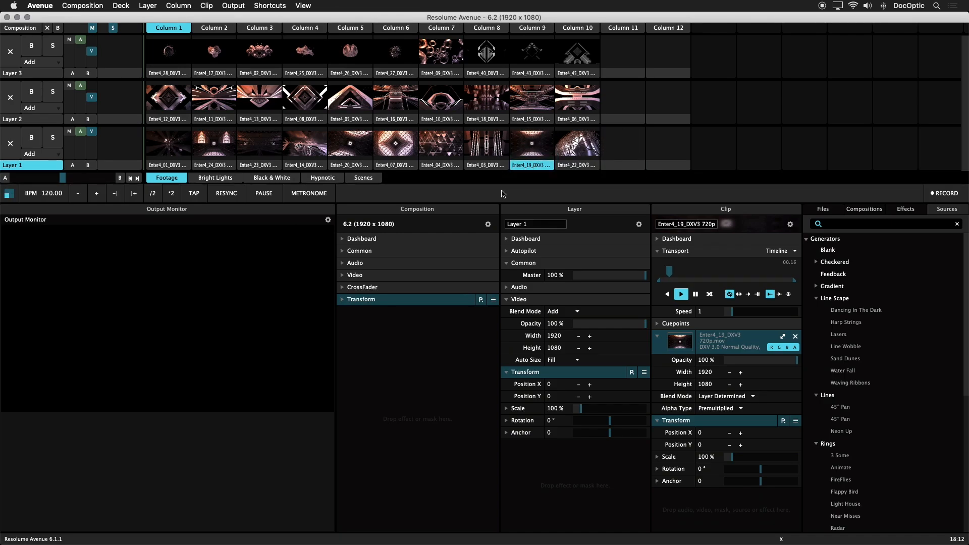
# In MIDI edit mode, map Layer 1's clear button to controller note E3.
pyautogui.press('super+m')
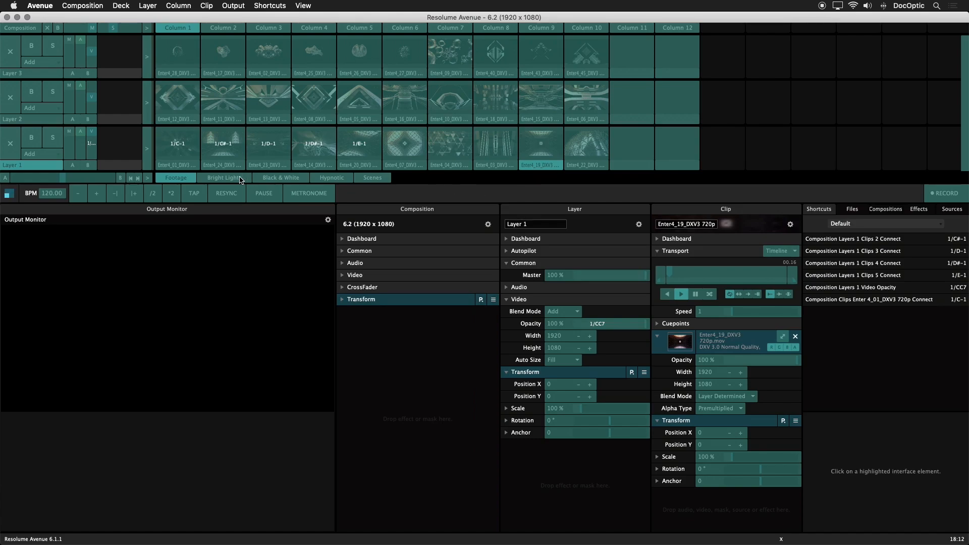
pyautogui.click(13, 140)
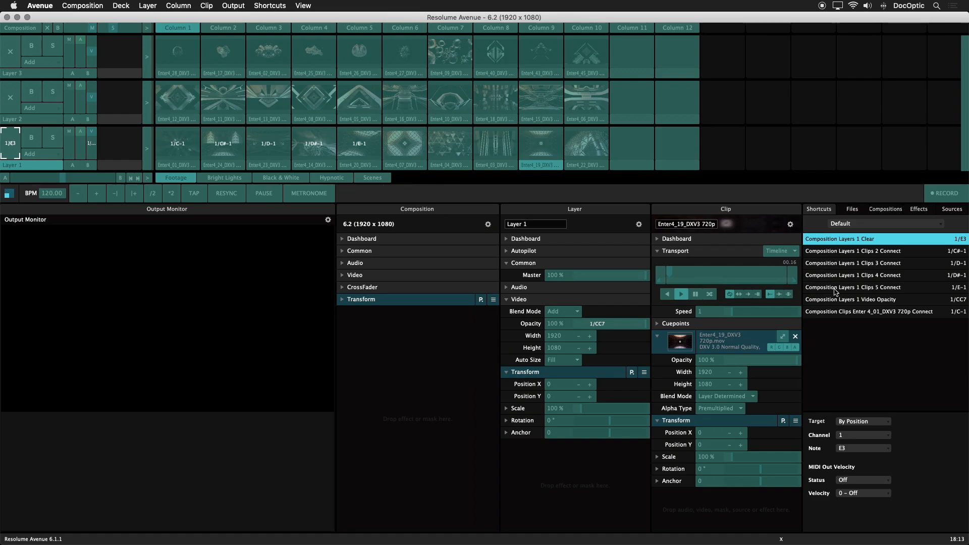
# Select all MIDI shortcuts, set their Target to Selected Layer, and leave MIDI edit mode.
pyautogui.click(868, 299)
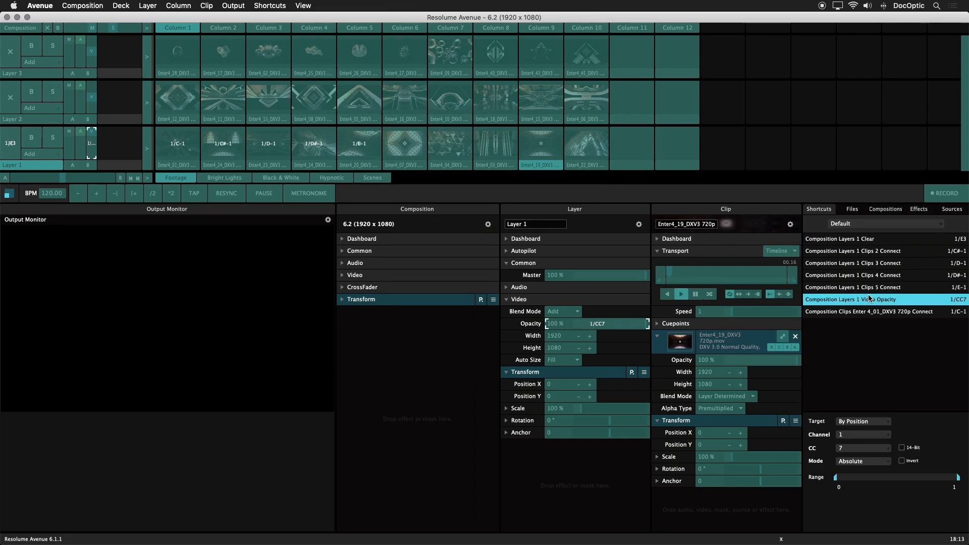
pyautogui.press('super+a')
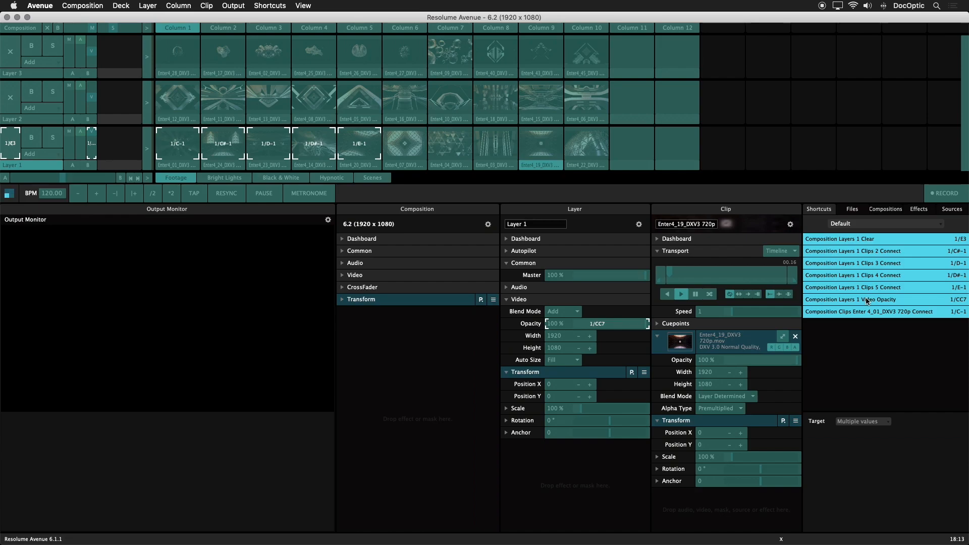
pyautogui.click(888, 428)
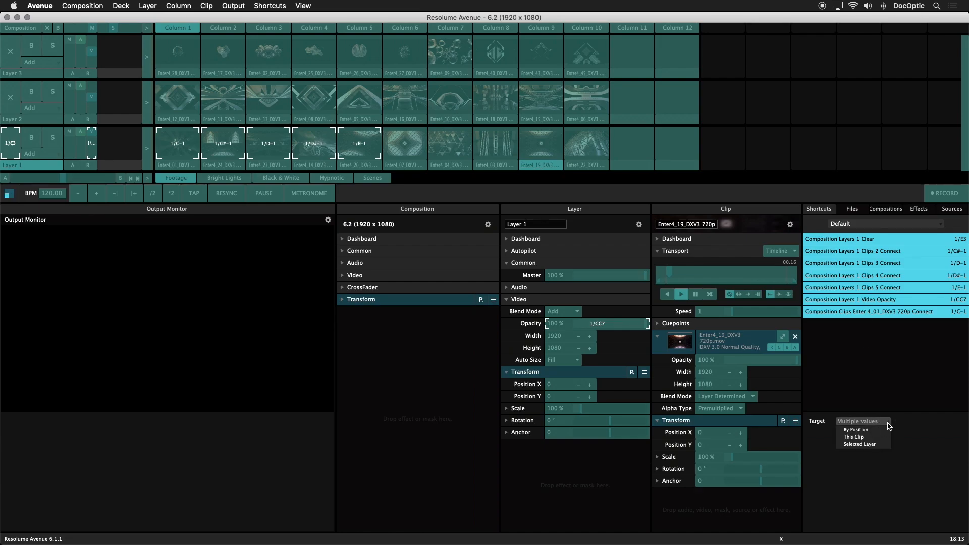
pyautogui.click(860, 444)
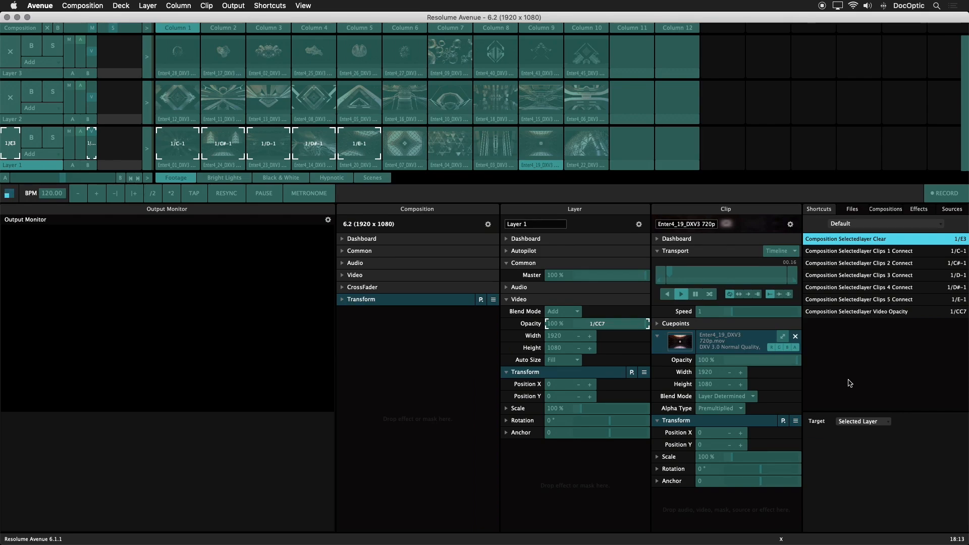
pyautogui.press('Escape')
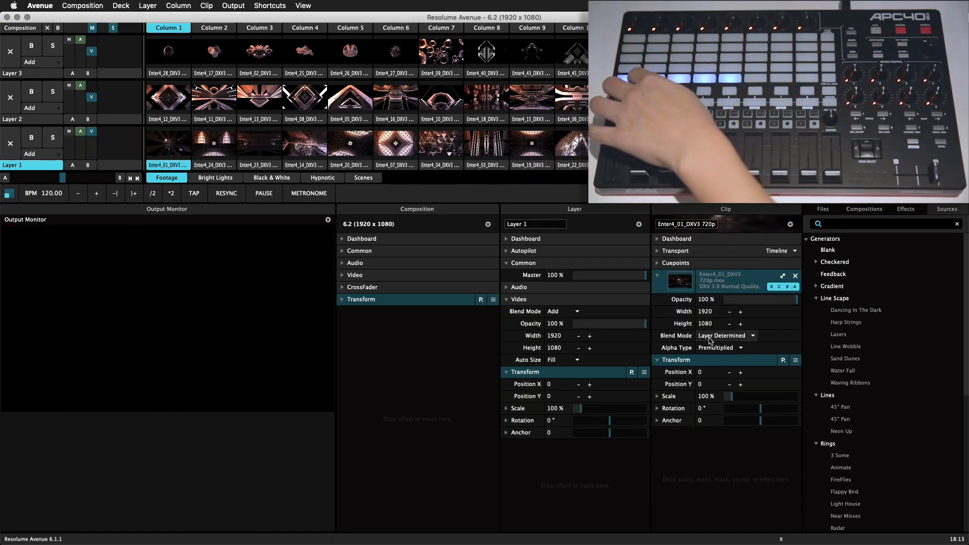
# Clear Layers 1 and 2, select Layer 3 and trigger one of its clips to test the layer-based mappings.
pyautogui.click(16, 146)
pyautogui.click(28, 122)
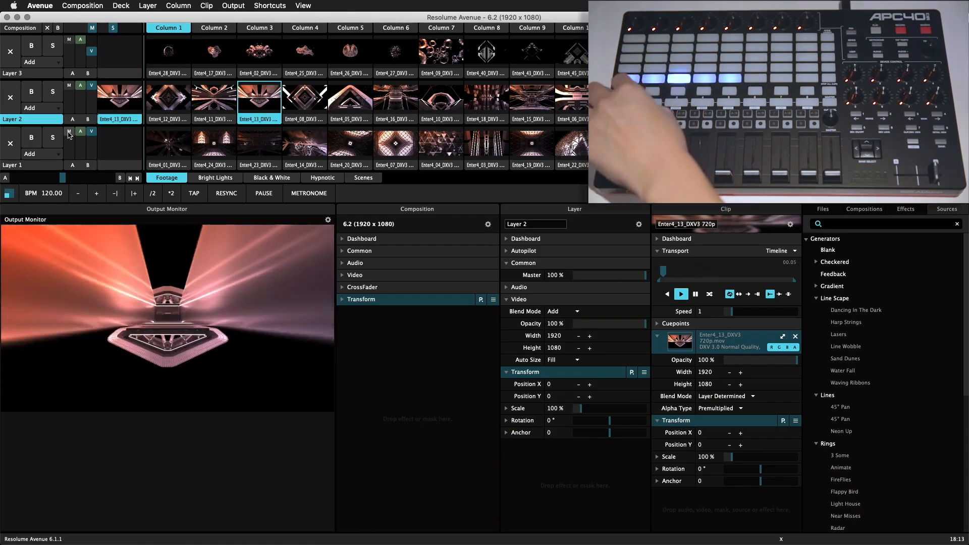
pyautogui.click(10, 99)
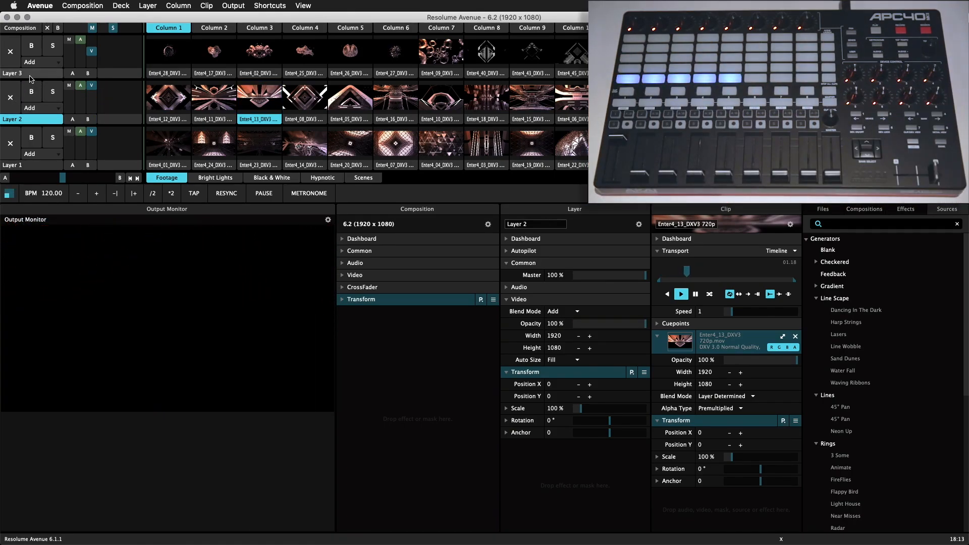
pyautogui.click(22, 74)
pyautogui.click(214, 58)
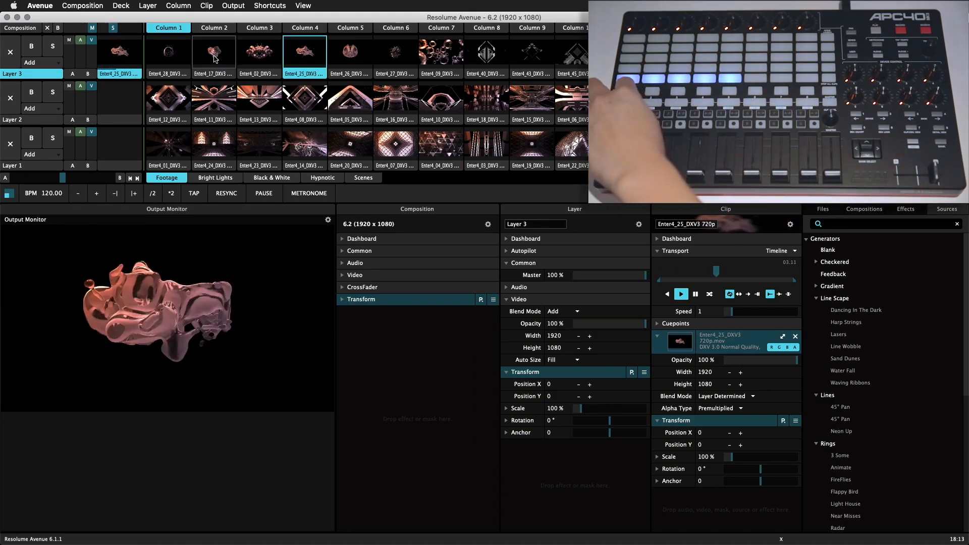
# Enter MIDI edit mode and inspect the column 5 clip's shortcut target and the shortcut context options.
pyautogui.click(269, 5)
pyautogui.click(276, 35)
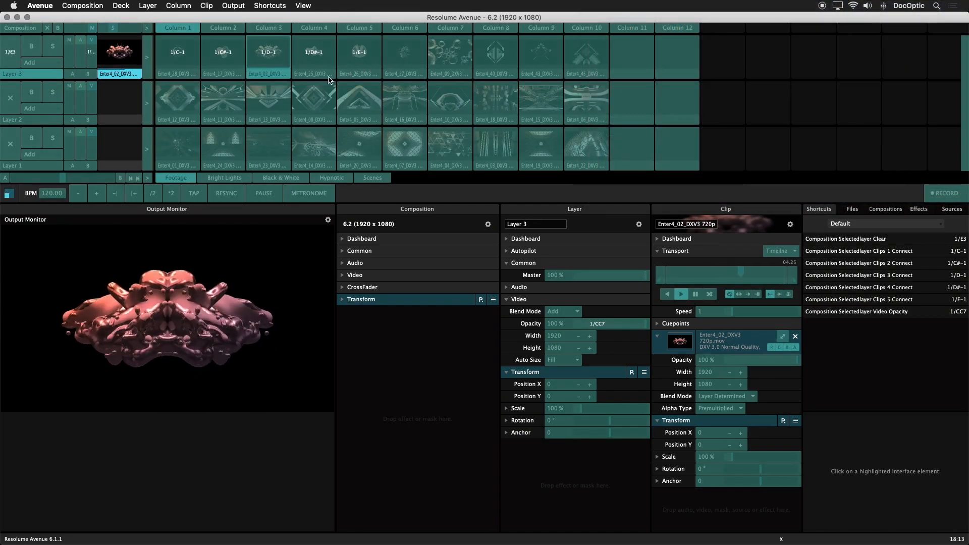
pyautogui.click(369, 62)
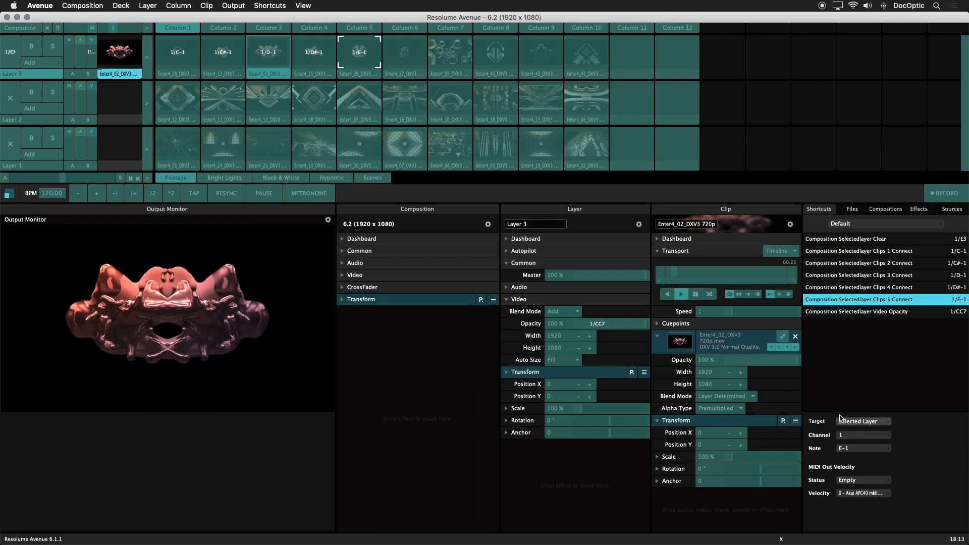
pyautogui.click(864, 422)
pyautogui.click(873, 446)
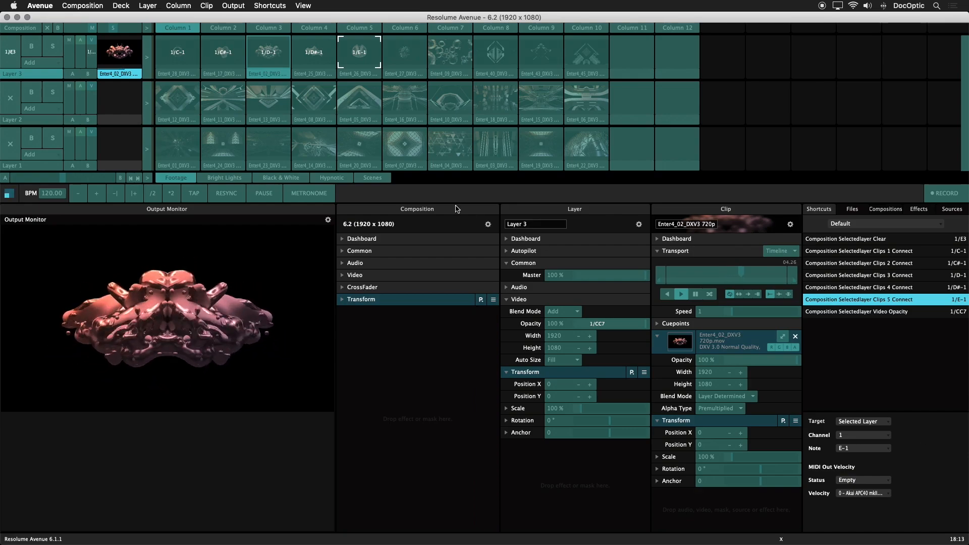
pyautogui.rightClick(353, 57)
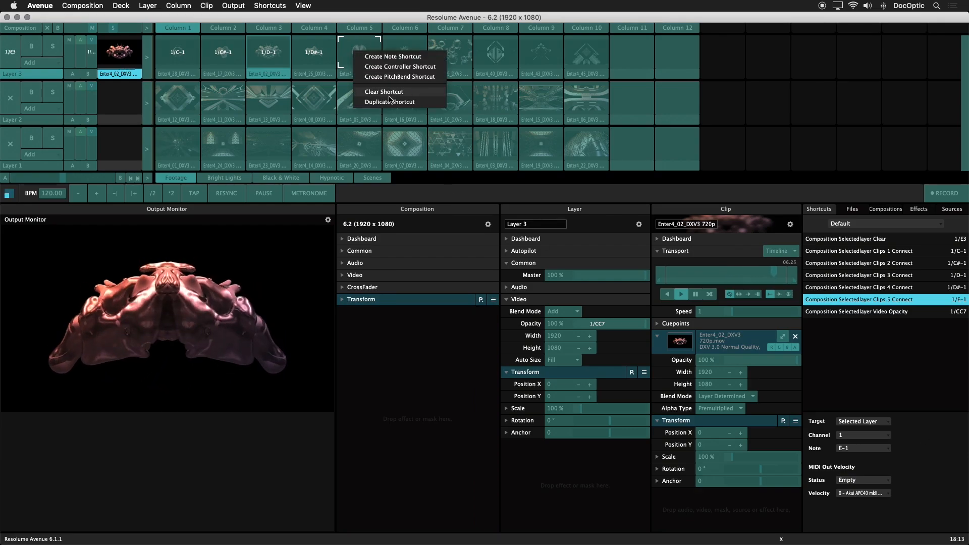
pyautogui.rightClick(828, 287)
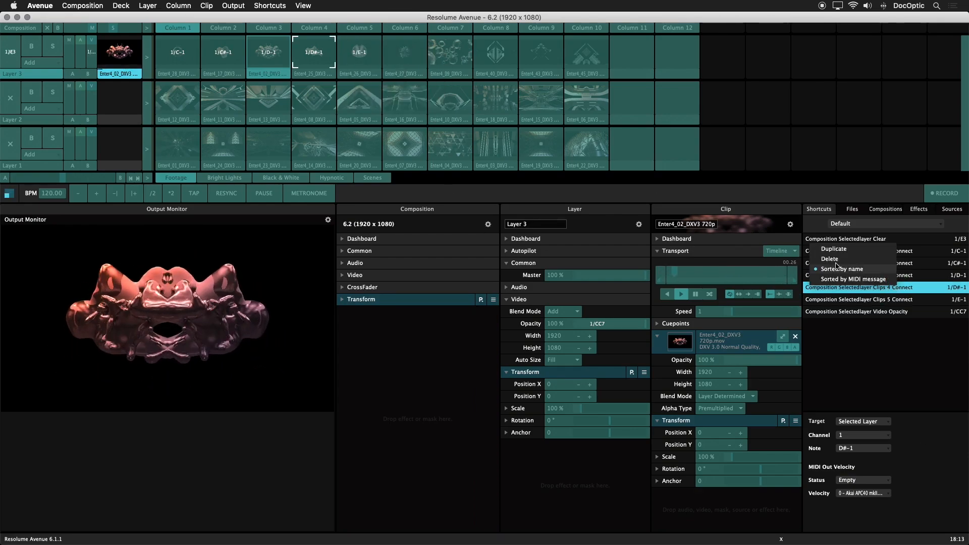
pyautogui.click(870, 343)
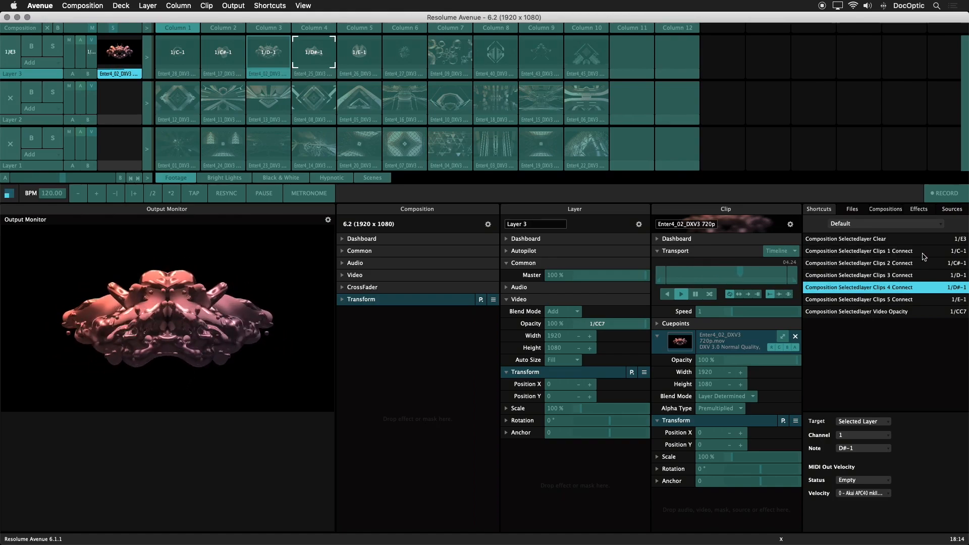
# Create a new MIDI shortcut preset, then leave MIDI edit mode.
pyautogui.click(929, 225)
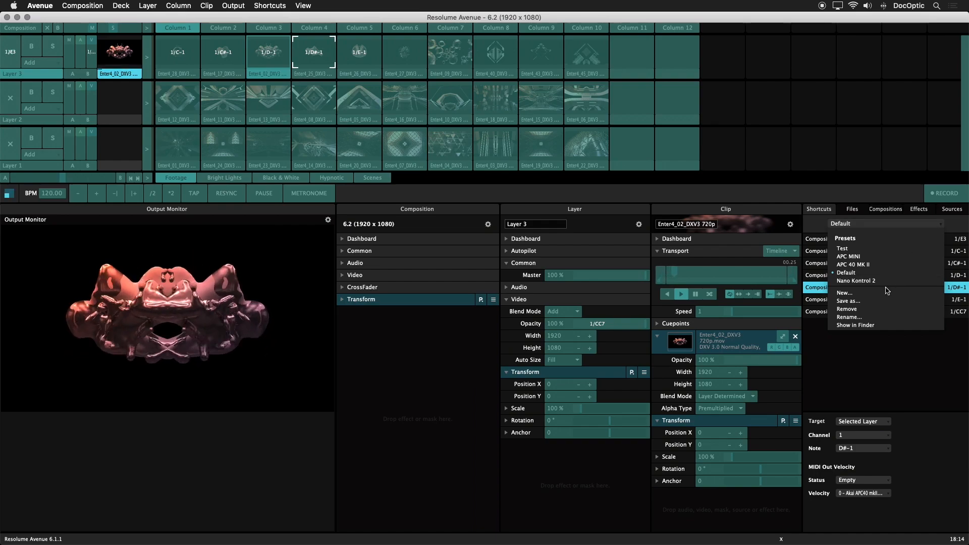
pyautogui.click(879, 301)
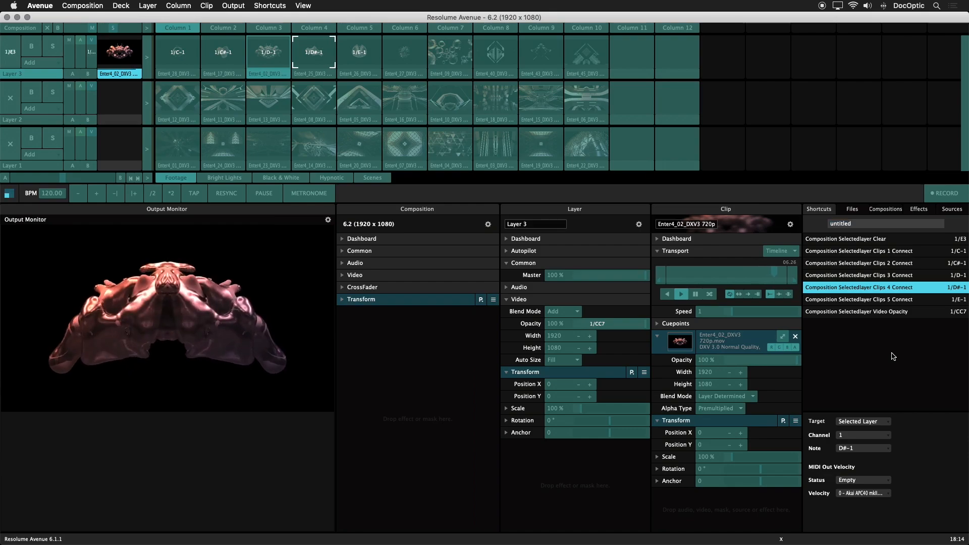
pyautogui.press('Escape')
pyautogui.press('super+m')
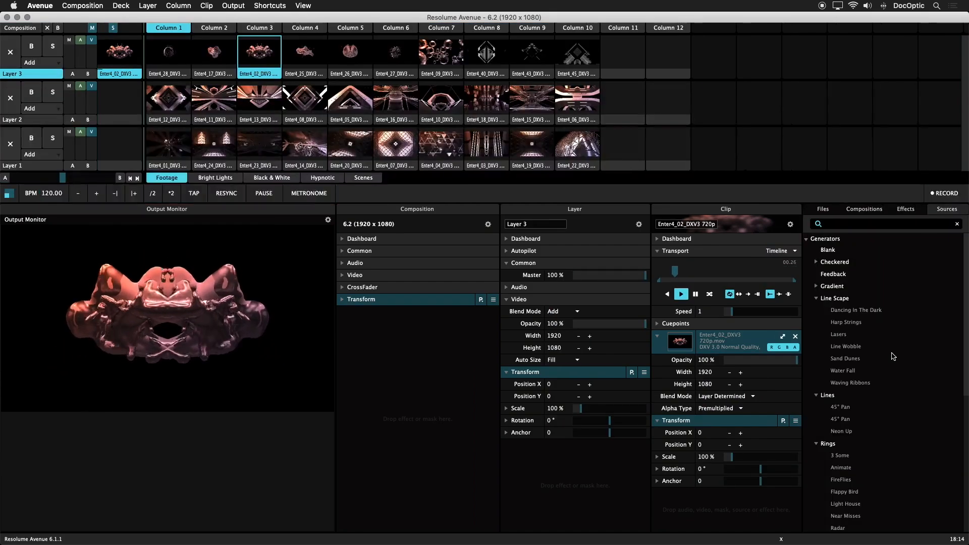